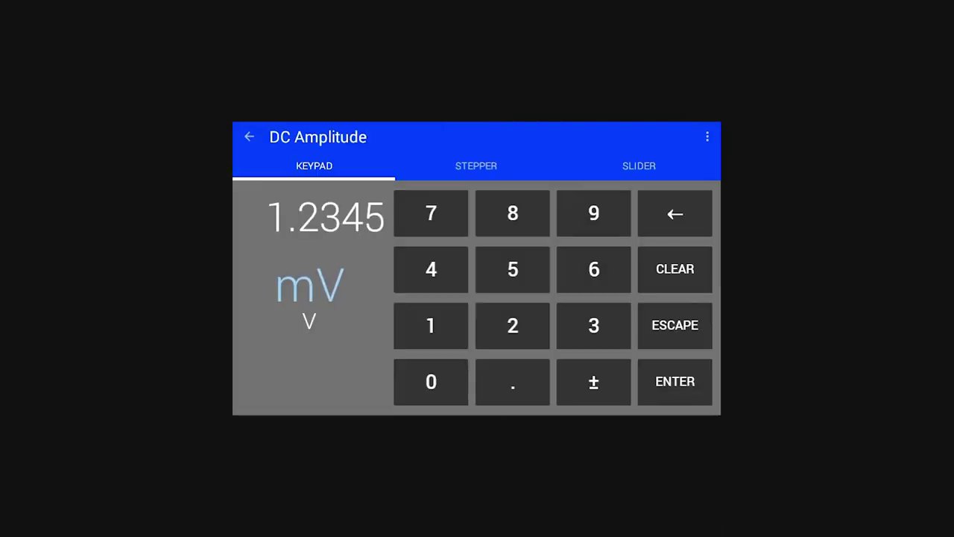
# Set the DC amplitude to 1.2346 mV using keypad entry.
pyautogui.click(309, 321)
pyautogui.click(310, 285)
pyautogui.click(448, 324)
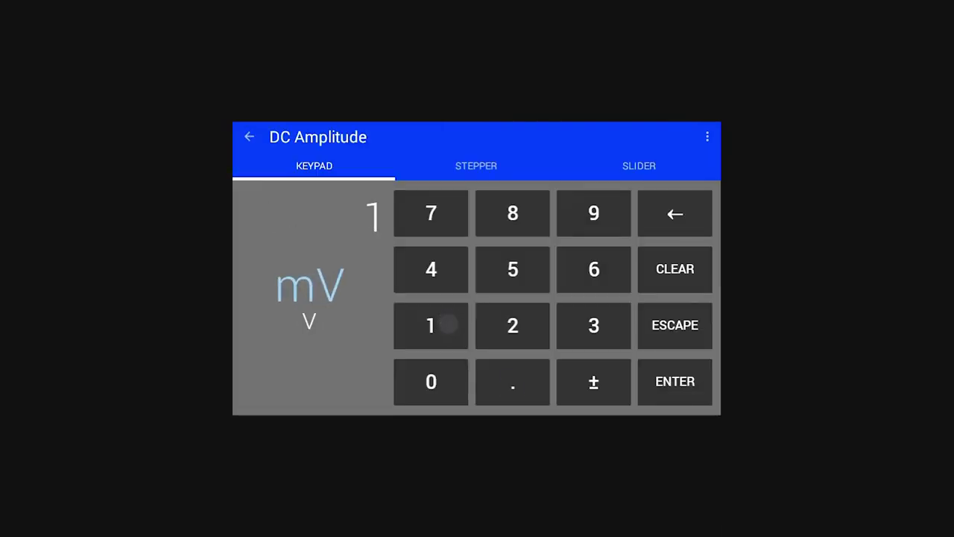
pyautogui.click(512, 387)
pyautogui.click(515, 320)
pyautogui.click(596, 333)
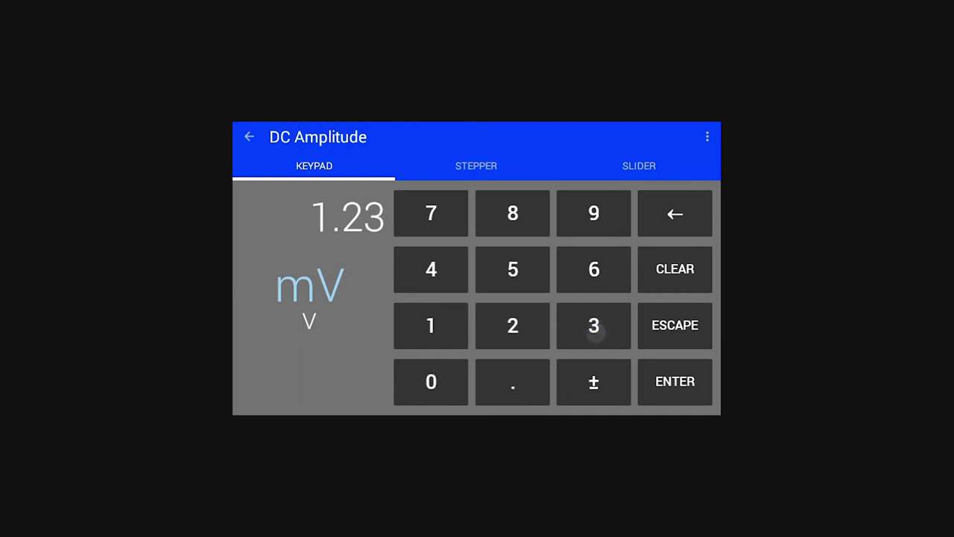
pyautogui.click(429, 268)
pyautogui.click(596, 271)
pyautogui.click(676, 381)
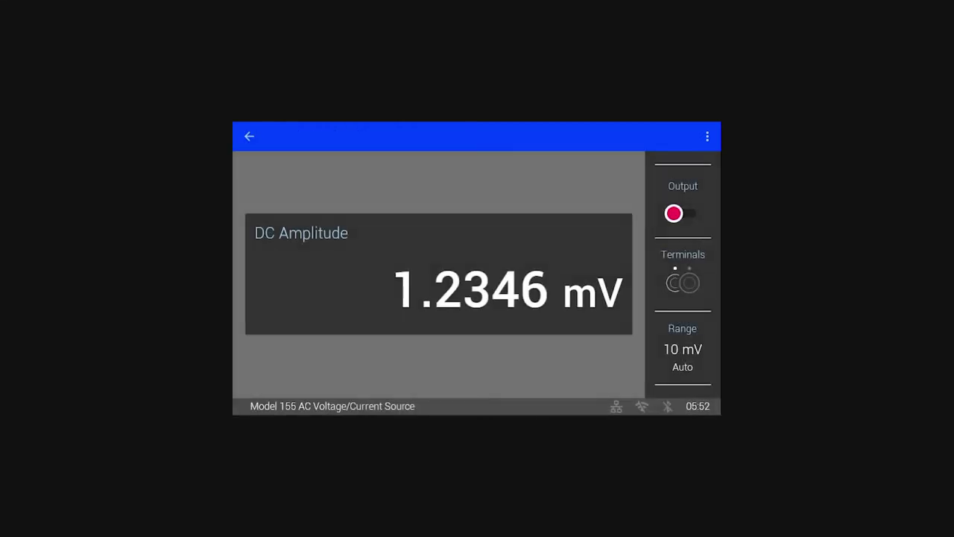
# Adjust the DC amplitude digit by digit to +01.2200 mV using stepper entry.
pyautogui.click(340, 290)
pyautogui.click(483, 172)
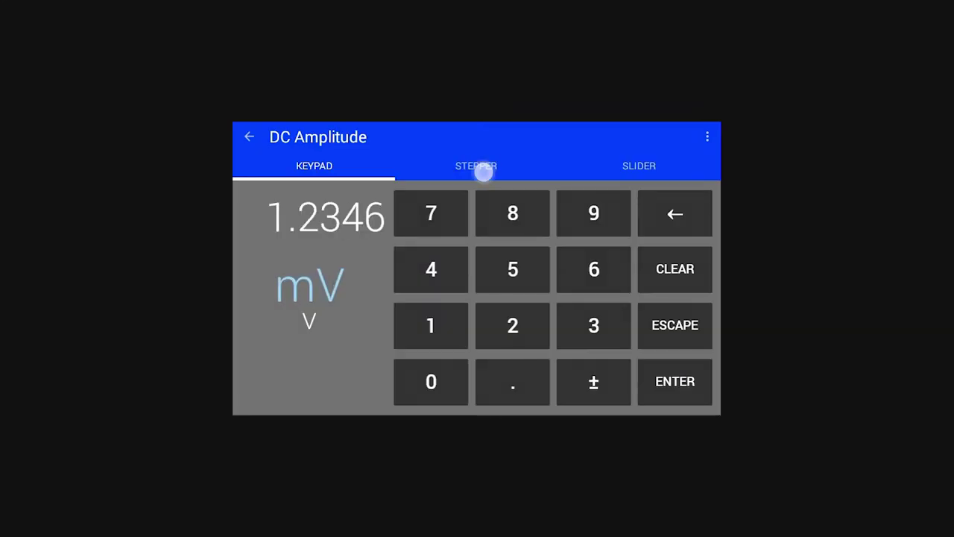
pyautogui.moveTo(569, 316)
pyautogui.mouseDown()
pyautogui.moveTo(564, 242)
pyautogui.moveTo(562, 324)
pyautogui.mouseUp()
pyautogui.moveTo(565, 256); pyautogui.dragTo(564, 335)
pyautogui.click(527, 302)
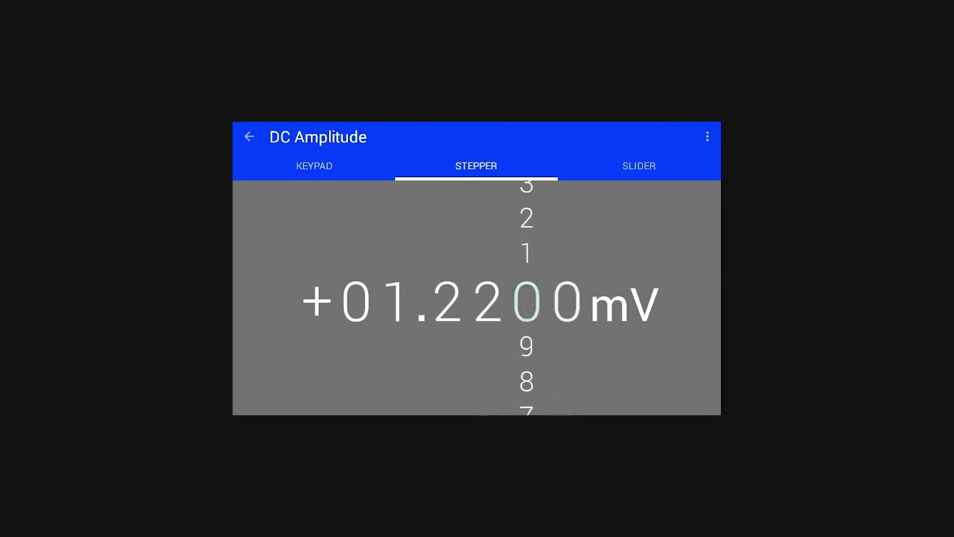
pyautogui.click(486, 298)
pyautogui.moveTo(488, 290); pyautogui.dragTo(486, 363)
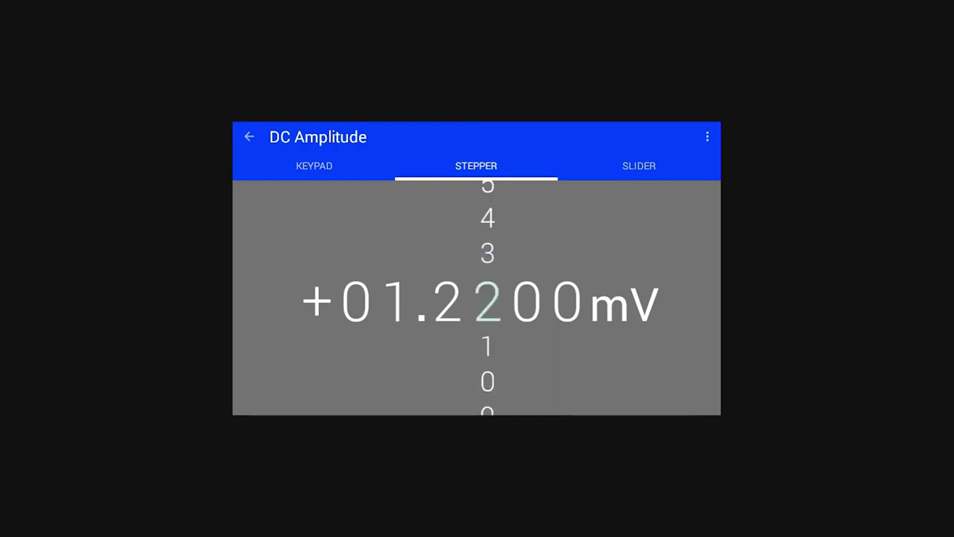
# Set the DC amplitude to -0.6000 mV using slider entry and return to the main display.
pyautogui.click(652, 163)
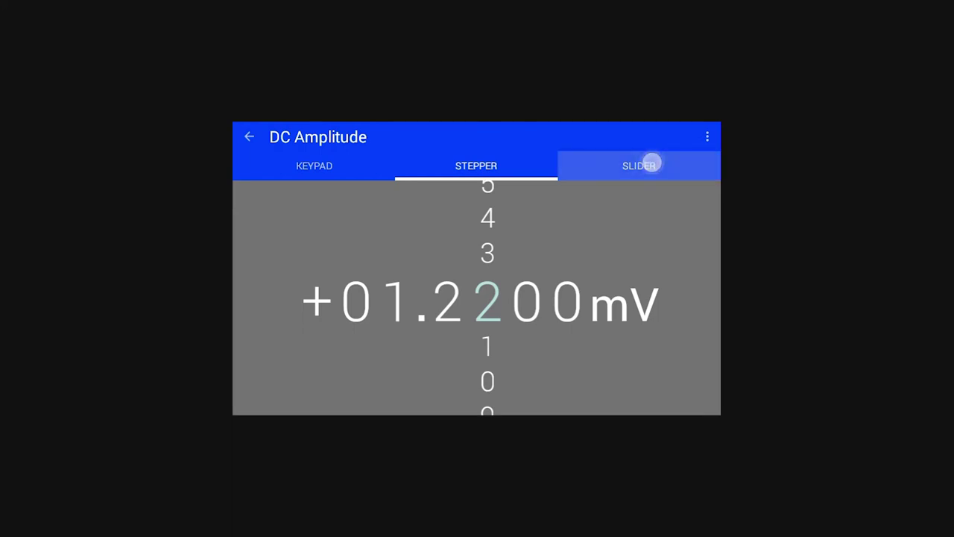
pyautogui.moveTo(528, 294); pyautogui.dragTo(478, 295)
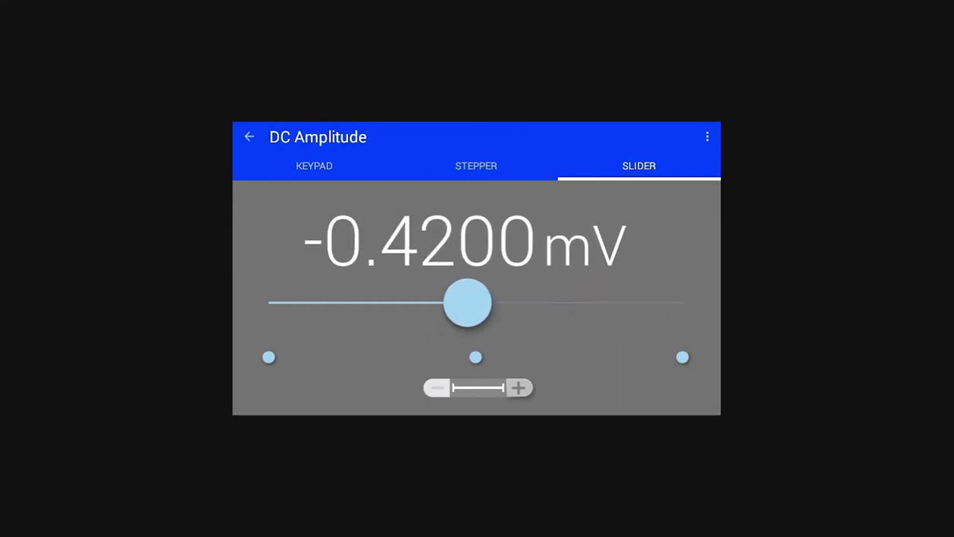
pyautogui.click(519, 388)
pyautogui.moveTo(468, 301)
pyautogui.mouseDown()
pyautogui.moveTo(582, 300)
pyautogui.moveTo(383, 303)
pyautogui.moveTo(464, 303)
pyautogui.mouseUp()
pyautogui.click(437, 387)
pyautogui.click(437, 387)
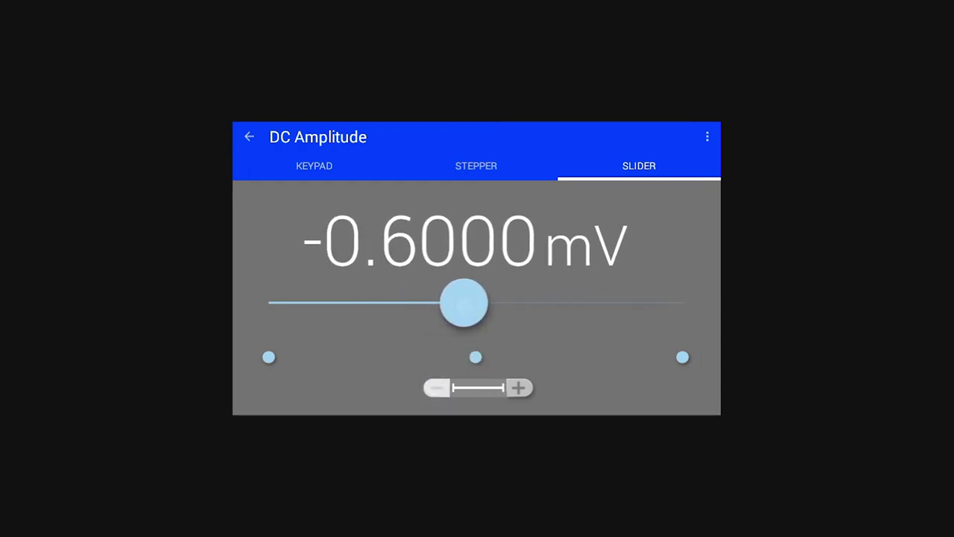
pyautogui.click(246, 135)
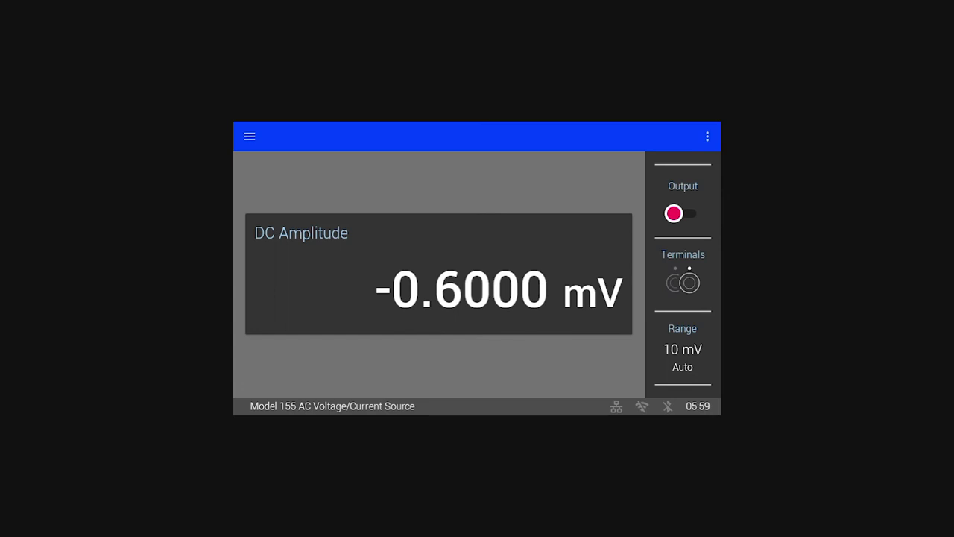
# Change the source shape in the output settings to AC (Sinusoid) and return to the main display.
pyautogui.click(250, 136)
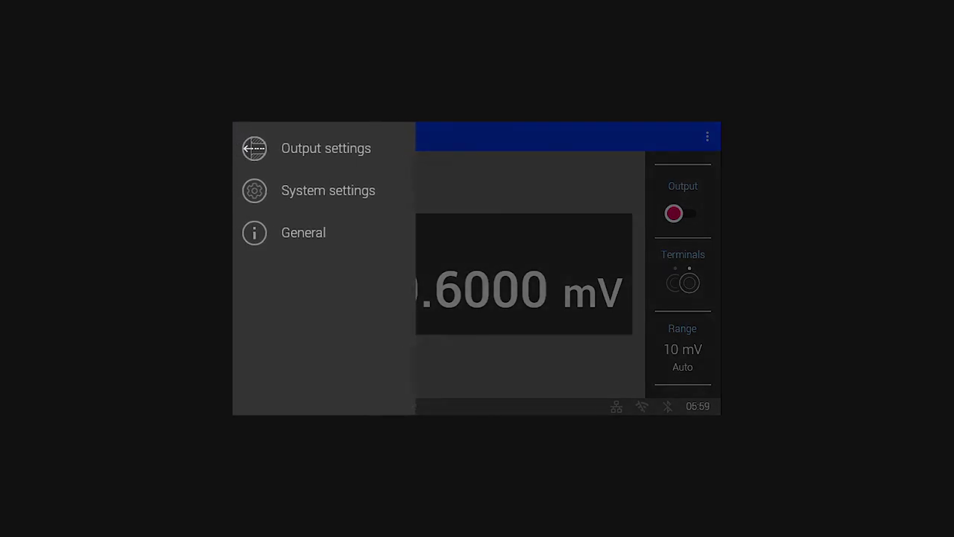
pyautogui.click(320, 149)
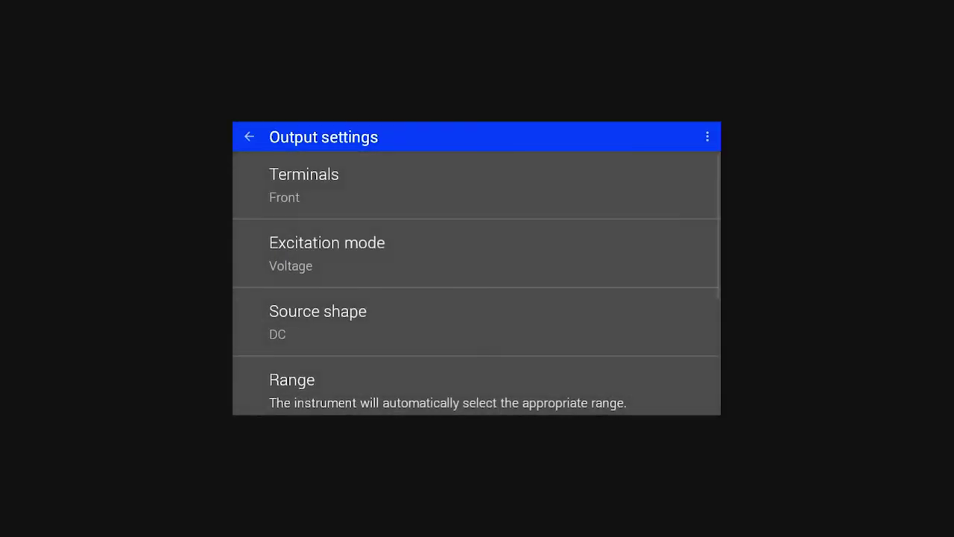
pyautogui.moveTo(499, 368); pyautogui.dragTo(530, 166)
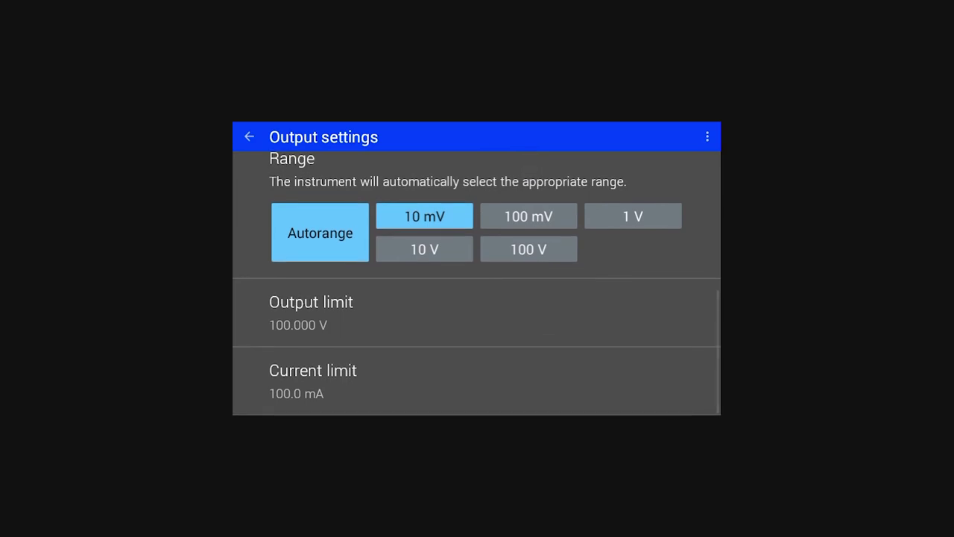
pyautogui.moveTo(569, 170); pyautogui.dragTo(560, 366)
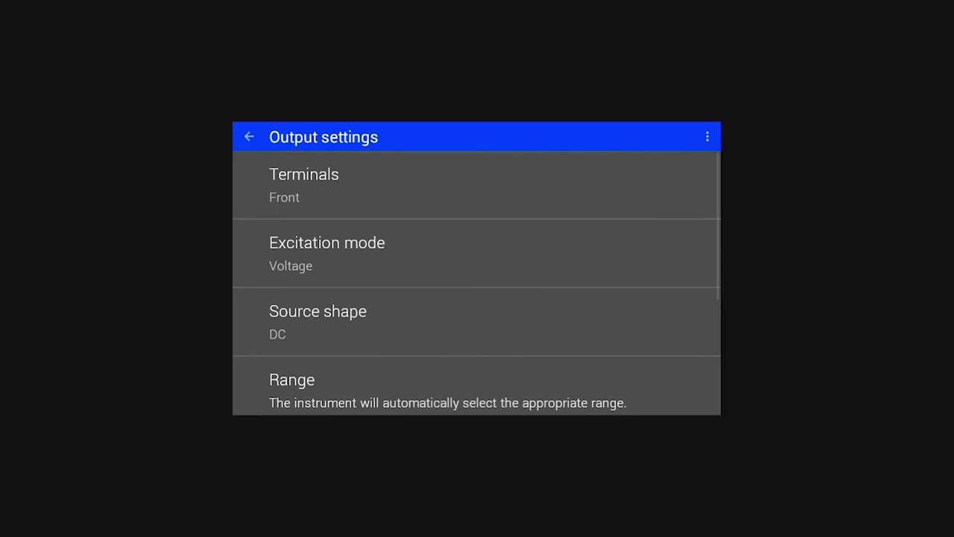
pyautogui.click(348, 320)
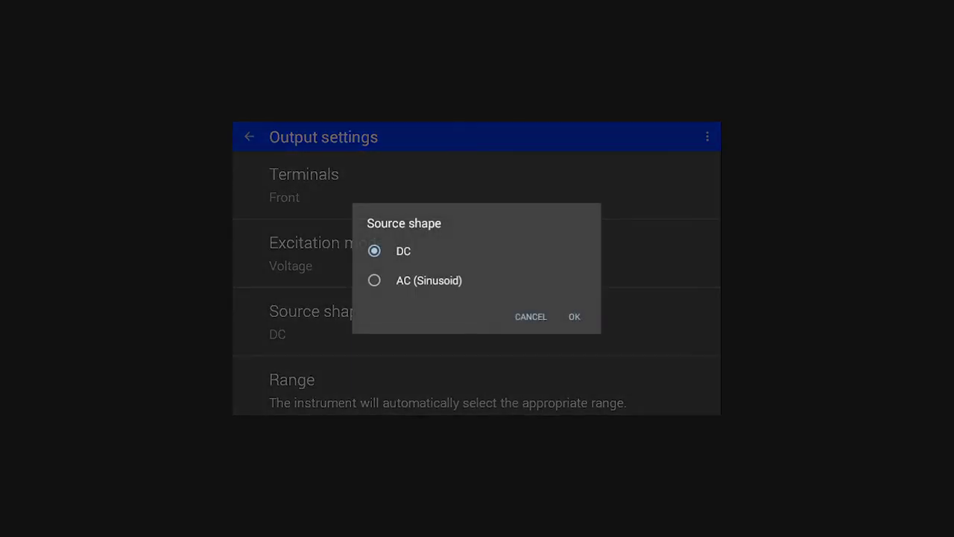
pyautogui.click(373, 280)
pyautogui.click(578, 312)
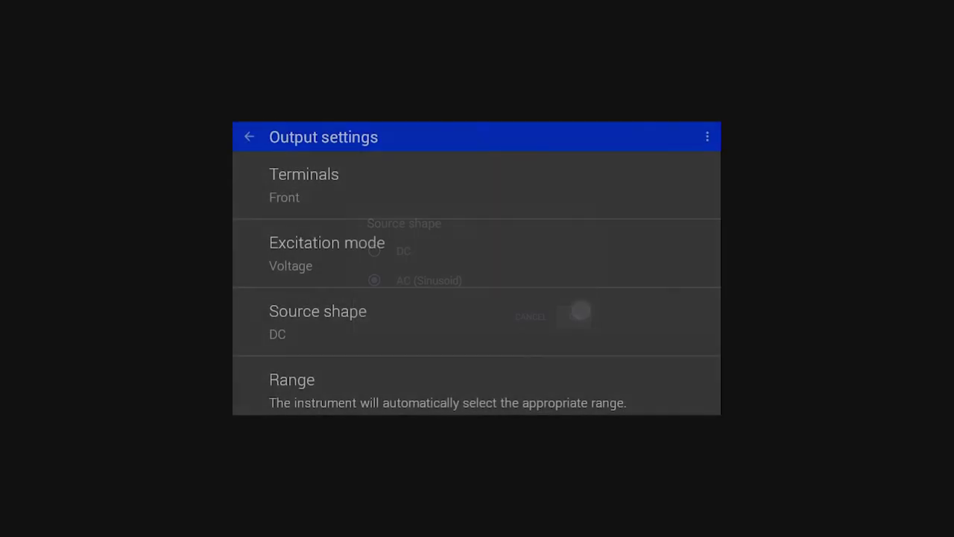
pyautogui.click(249, 137)
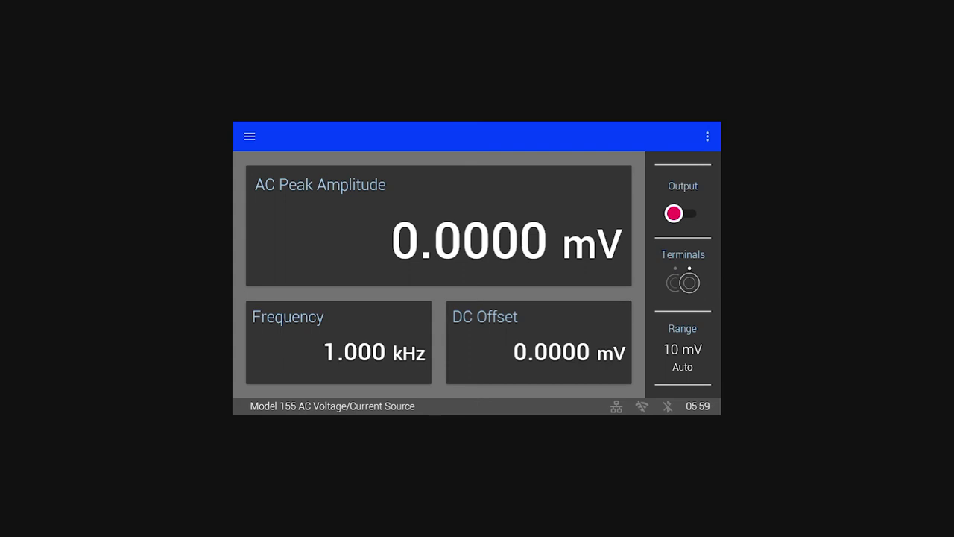
# Set the AC source frequency to 1.2345 Hz using keypad entry.
pyautogui.click(284, 357)
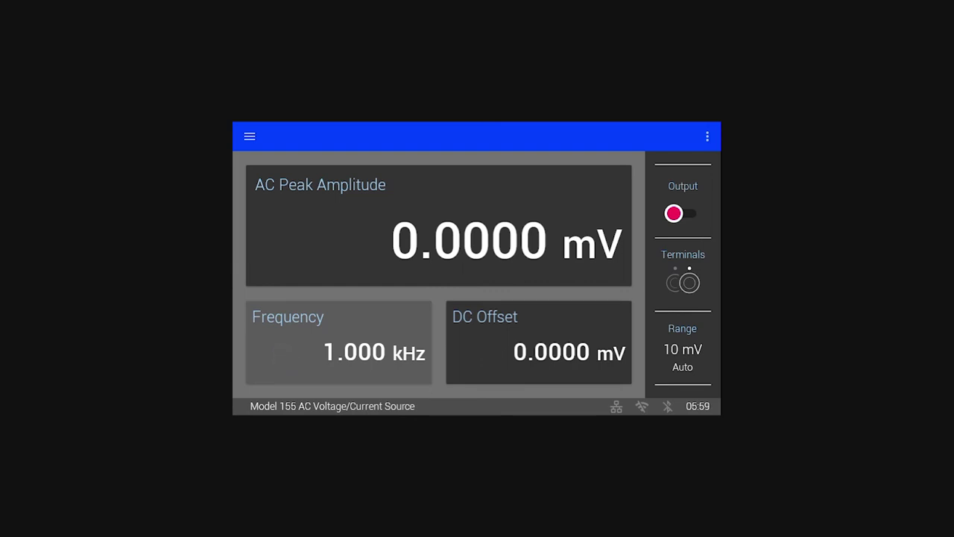
pyautogui.click(309, 321)
pyautogui.click(433, 333)
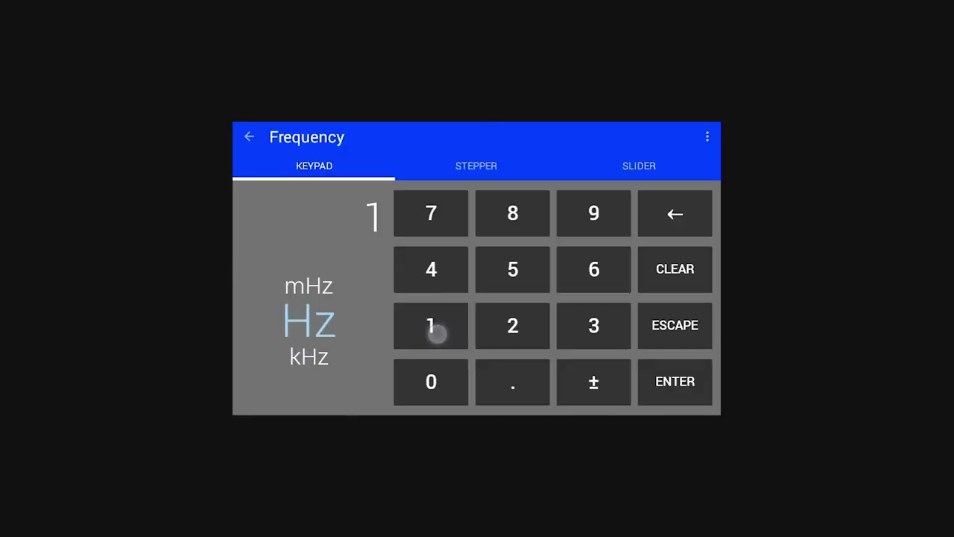
pyautogui.click(510, 374)
pyautogui.click(512, 325)
pyautogui.click(605, 326)
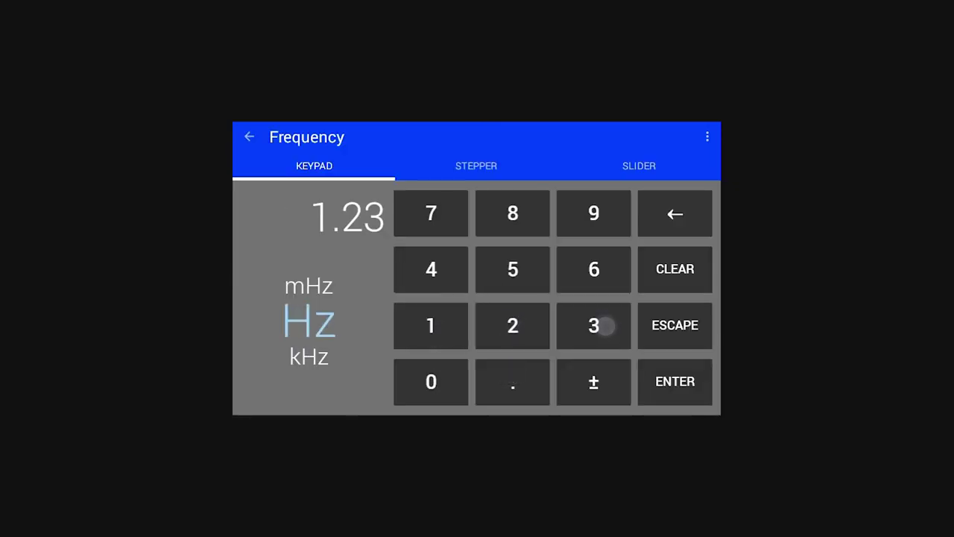
pyautogui.click(442, 269)
pyautogui.click(520, 269)
pyautogui.click(671, 381)
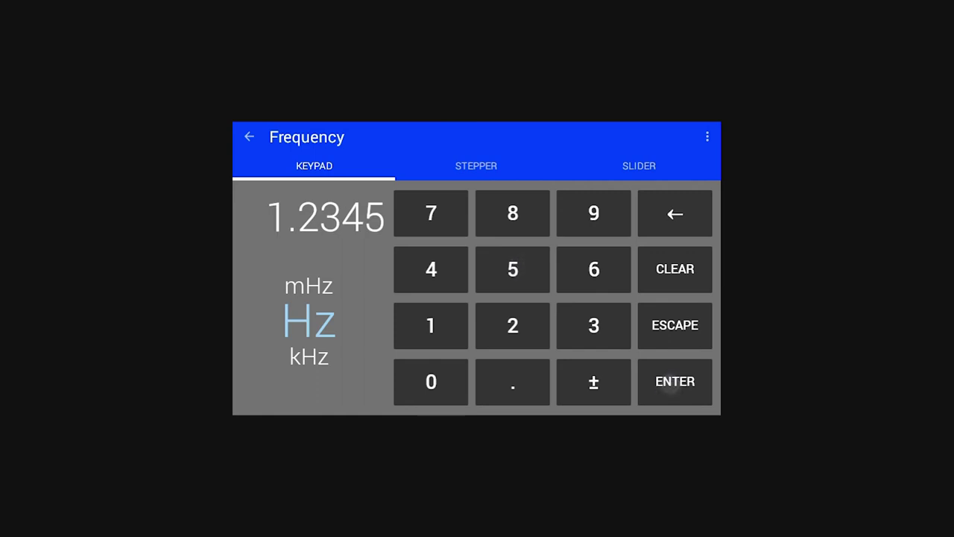